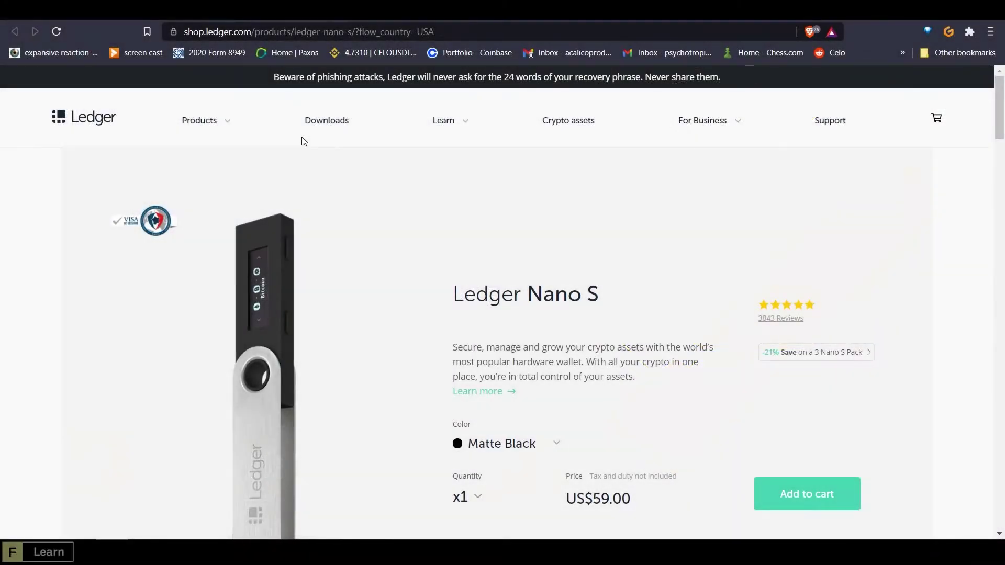
# Look over the Ledger Nano S product page and bring up the Mina documentation on the Ledger Hardware Wallet.
pyautogui.scroll(-3, 331, 278)
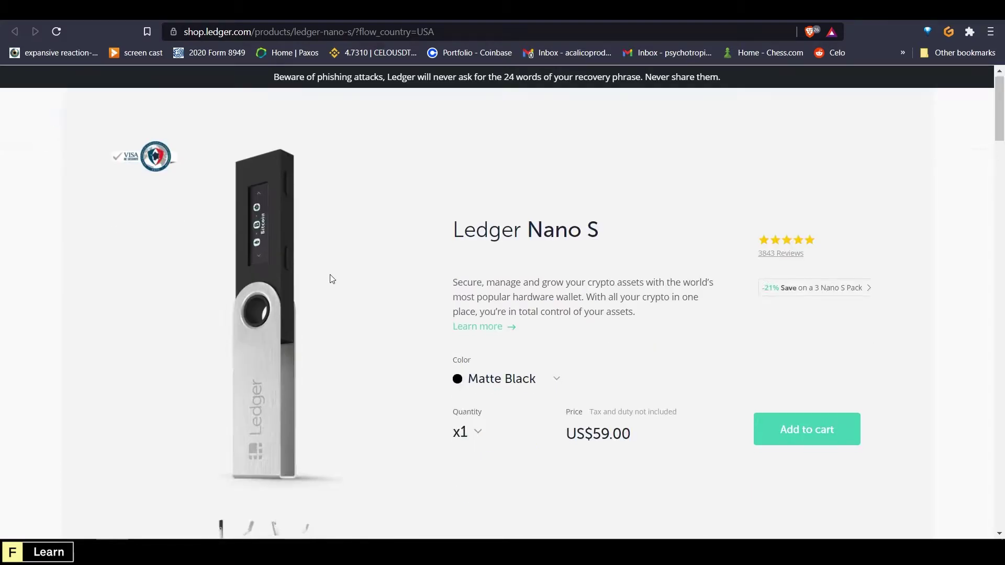
pyautogui.scroll(-2, 331, 278)
pyautogui.scroll(6, 329, 278)
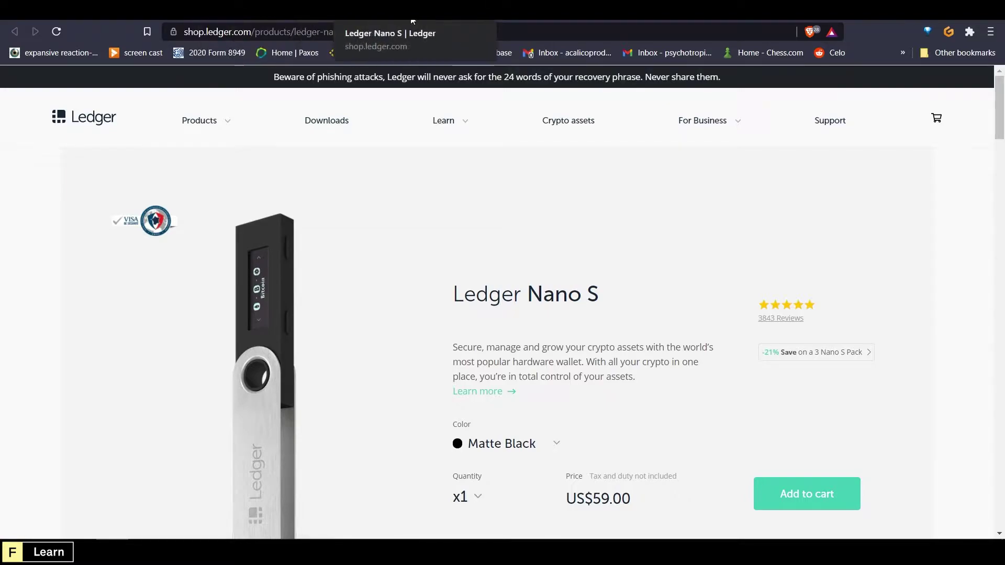
pyautogui.click(456, 13)
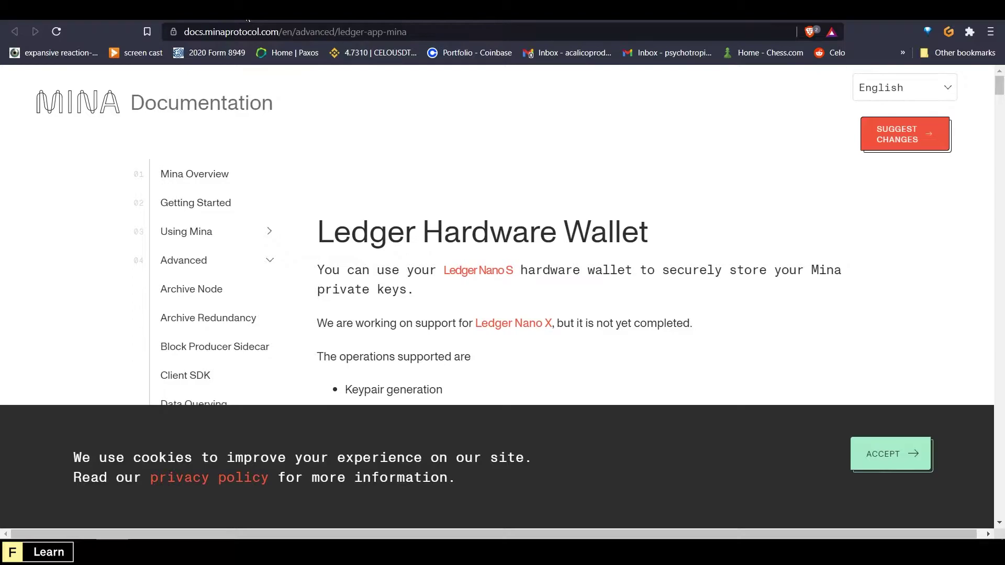
# Switch to the Hubble explorer and open the Mina mainnet overview.
pyautogui.click(235, 10)
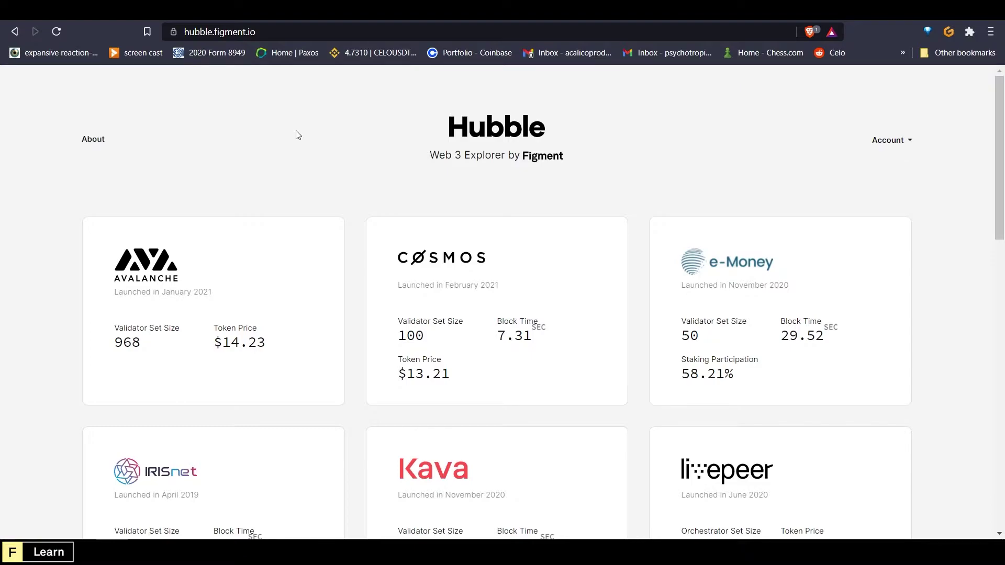
pyautogui.scroll(-9, 319, 197)
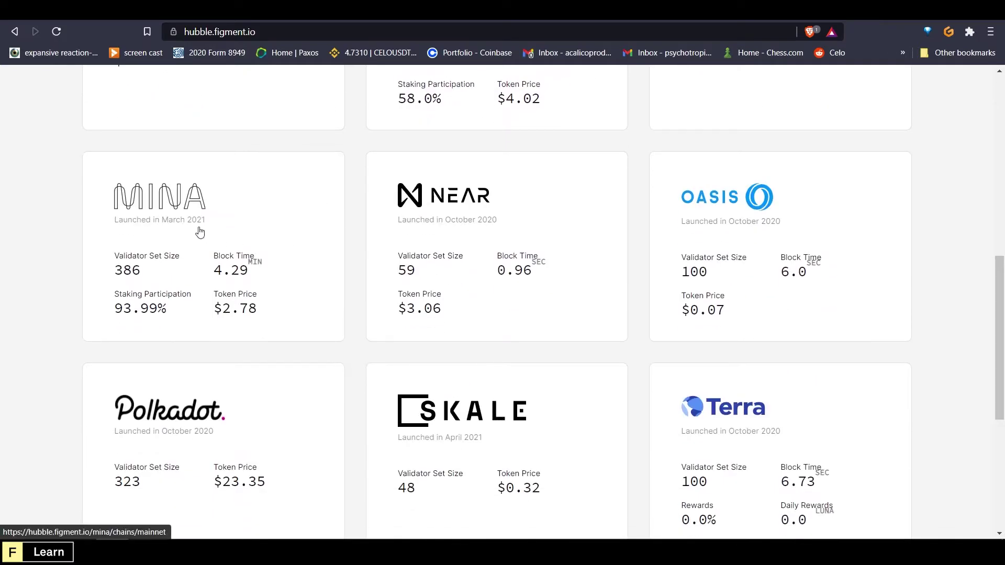
pyautogui.click(200, 231)
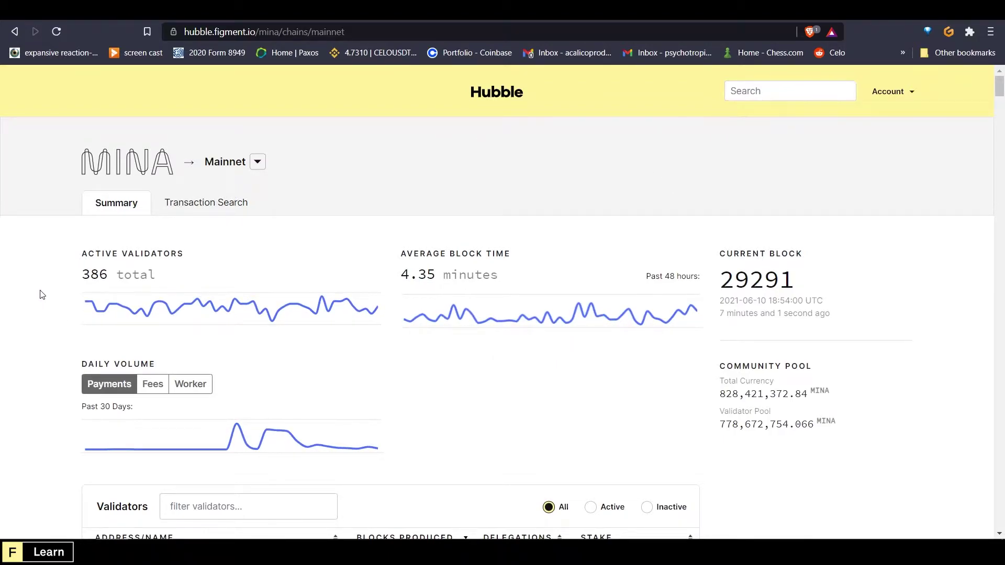
# Look through the Mina mainnet summary and open the Figment validator from the validators list.
pyautogui.scroll(-8, 42, 295)
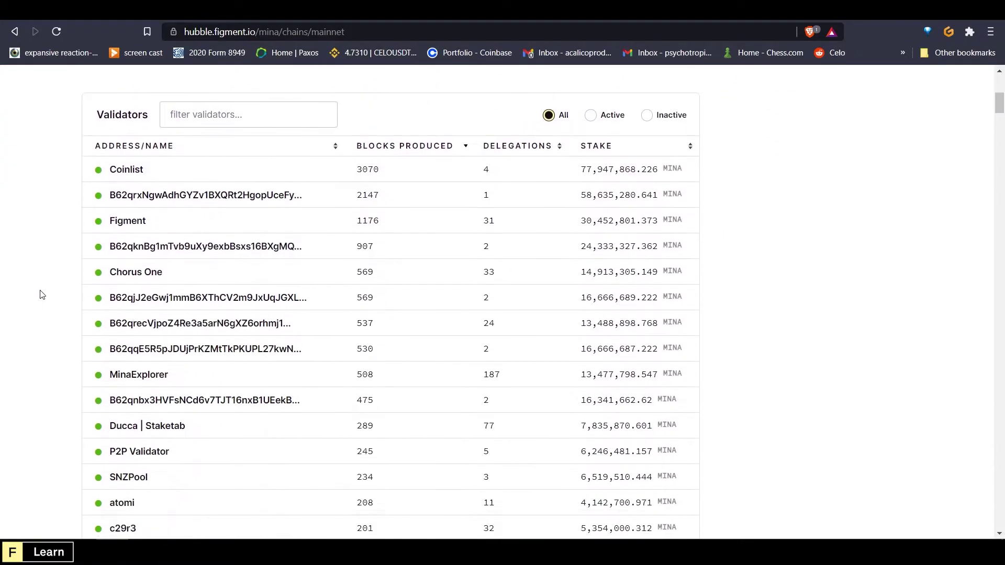
pyautogui.scroll(8, 42, 295)
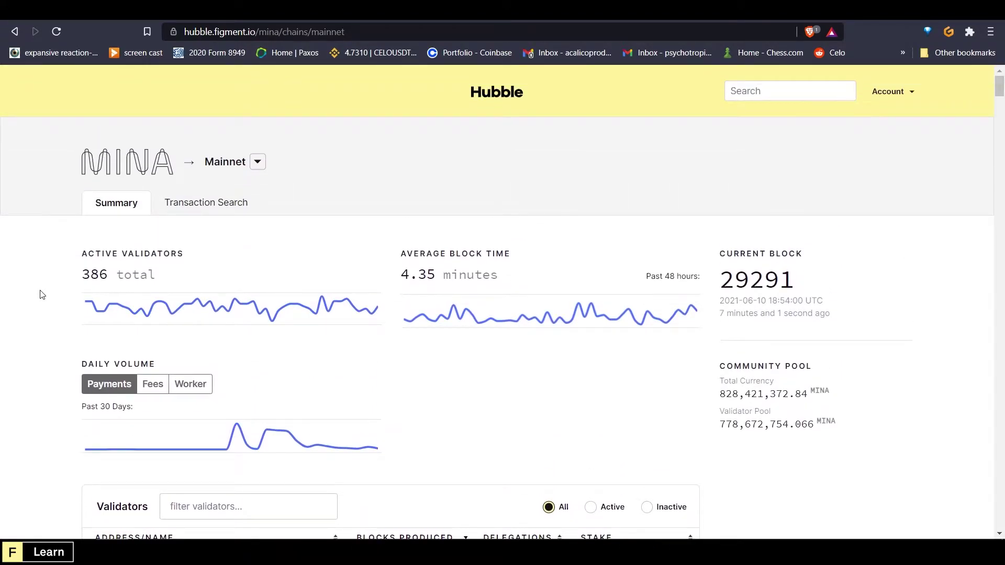
pyautogui.scroll(-6, 42, 295)
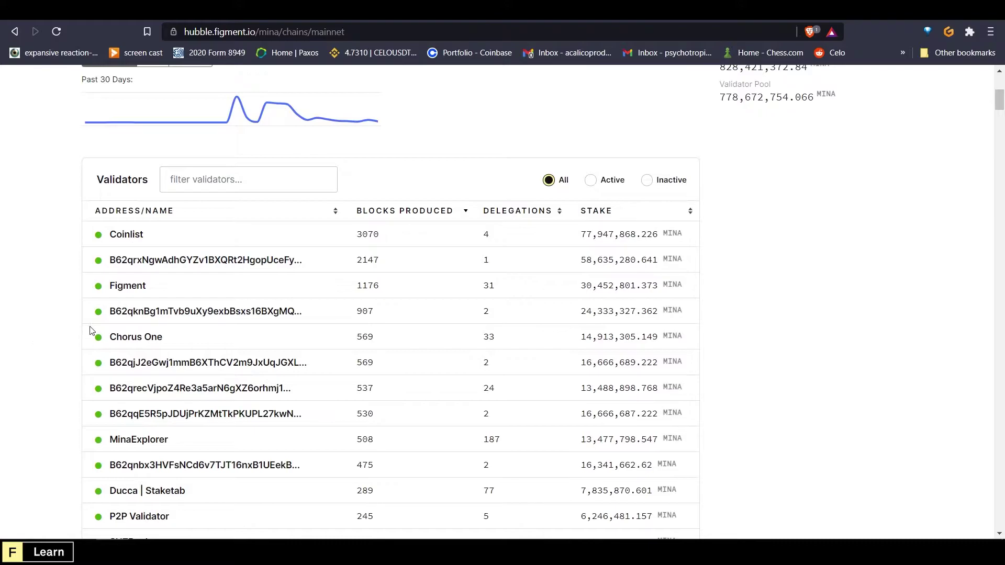
pyautogui.click(137, 288)
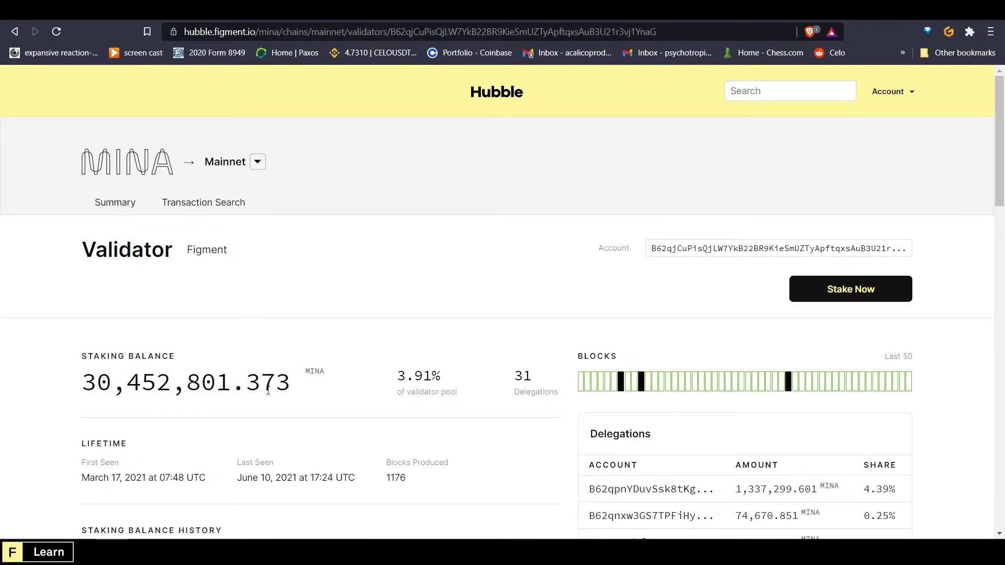
# Review the Figment validator's statistics and start staking with it, keeping the default Ledger account number.
pyautogui.scroll(-1, 55, 347)
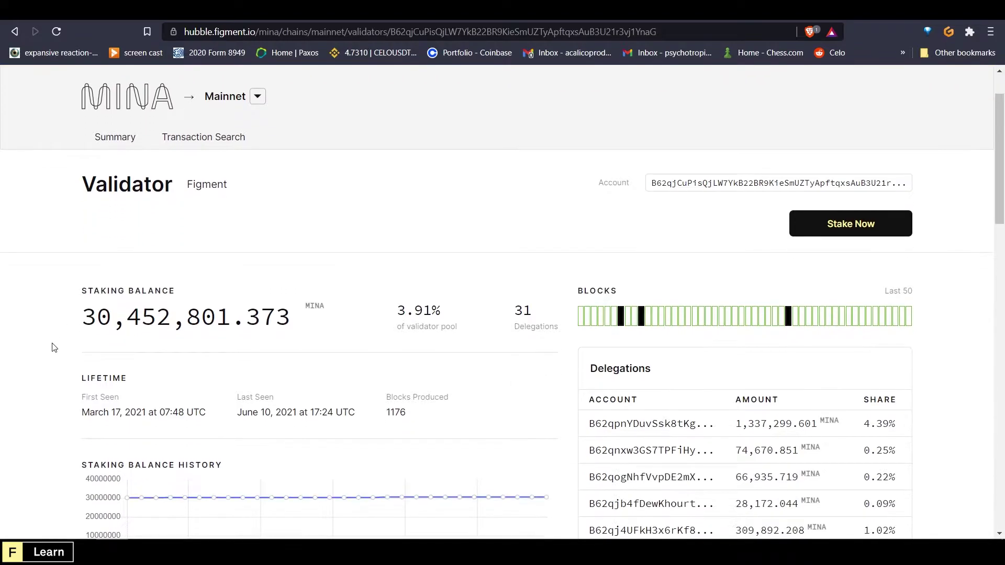
pyautogui.scroll(-7, 54, 348)
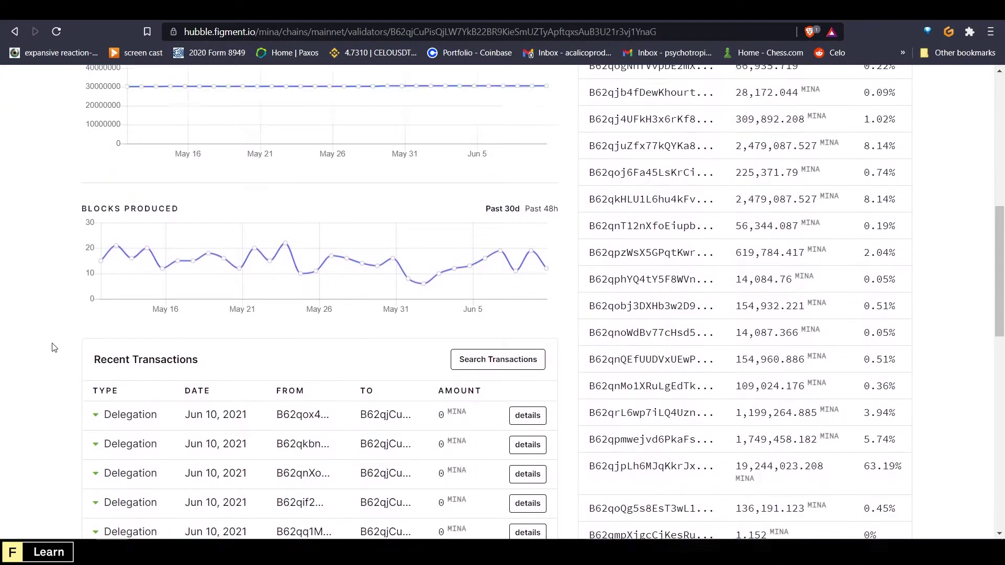
pyautogui.scroll(9, 55, 348)
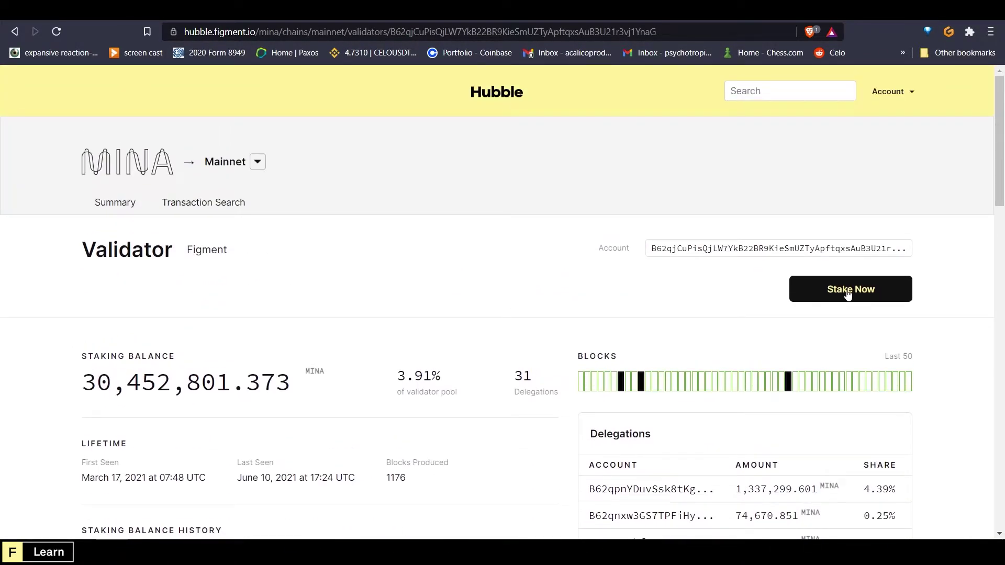
pyautogui.click(861, 294)
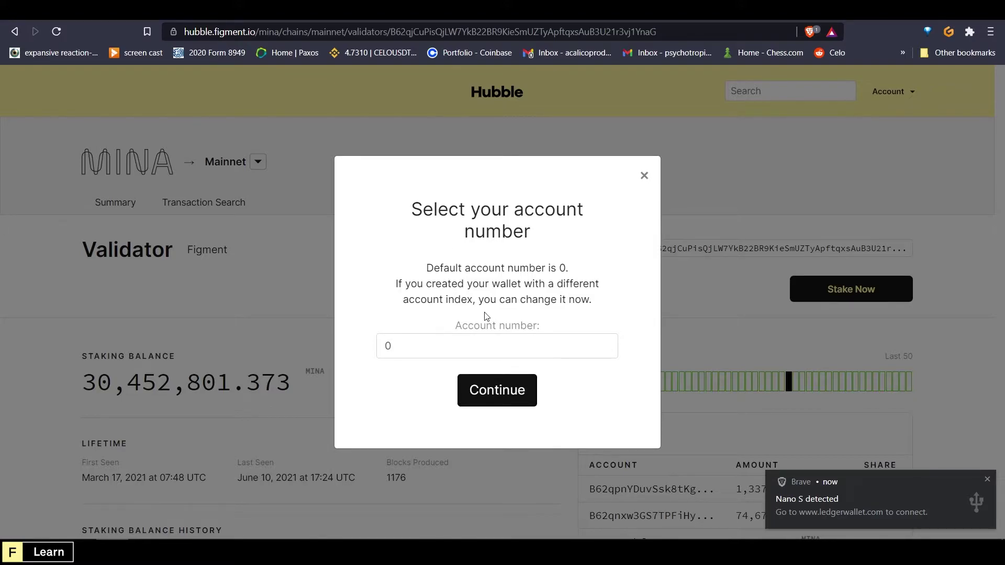
pyautogui.click(515, 395)
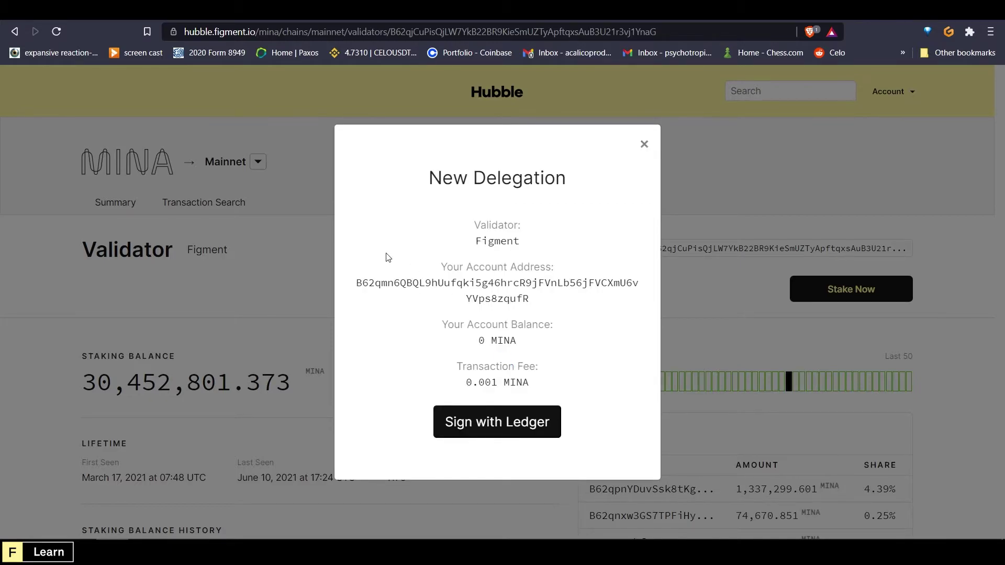
# Copy your account address from the New Delegation summary.
pyautogui.moveTo(532, 303); pyautogui.dragTo(354, 282)
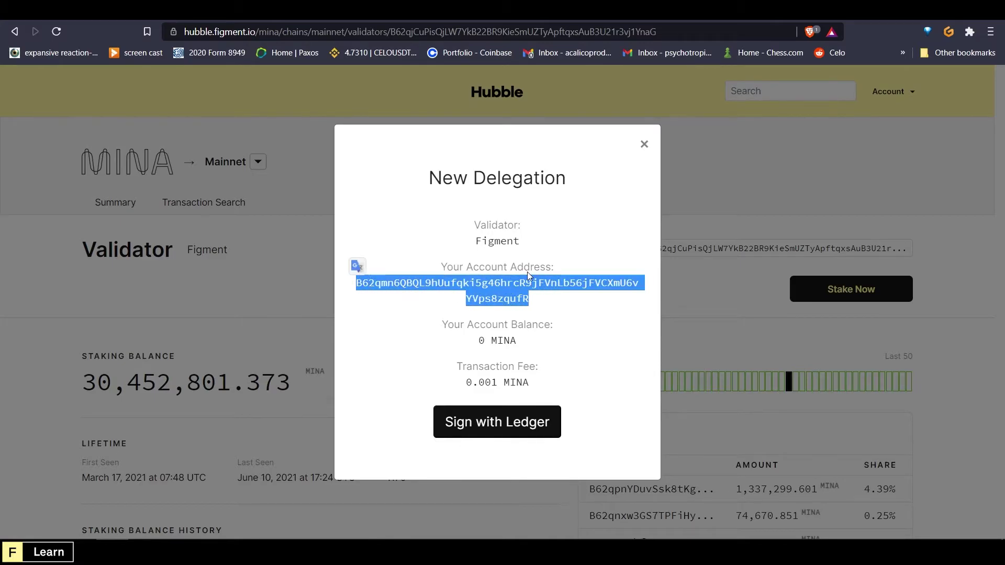
pyautogui.rightClick(512, 283)
pyautogui.click(530, 293)
# Check the account balance and transaction fee, and try to sign the delegation to Figment with Ledger.
pyautogui.click(539, 341)
pyautogui.moveTo(526, 341); pyautogui.dragTo(478, 326)
pyautogui.click(469, 341)
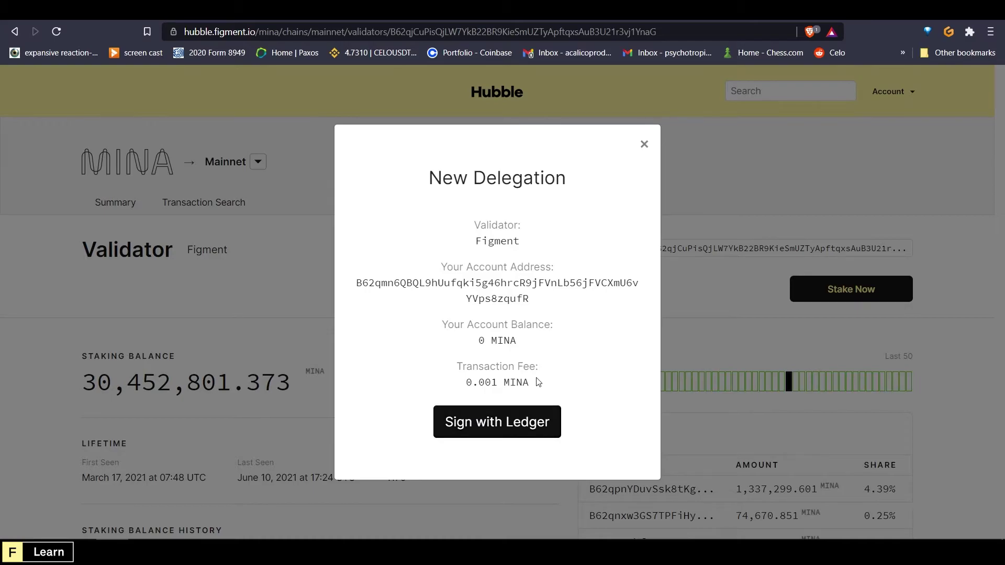
pyautogui.moveTo(538, 383); pyautogui.dragTo(454, 388)
pyautogui.click(385, 393)
pyautogui.click(498, 427)
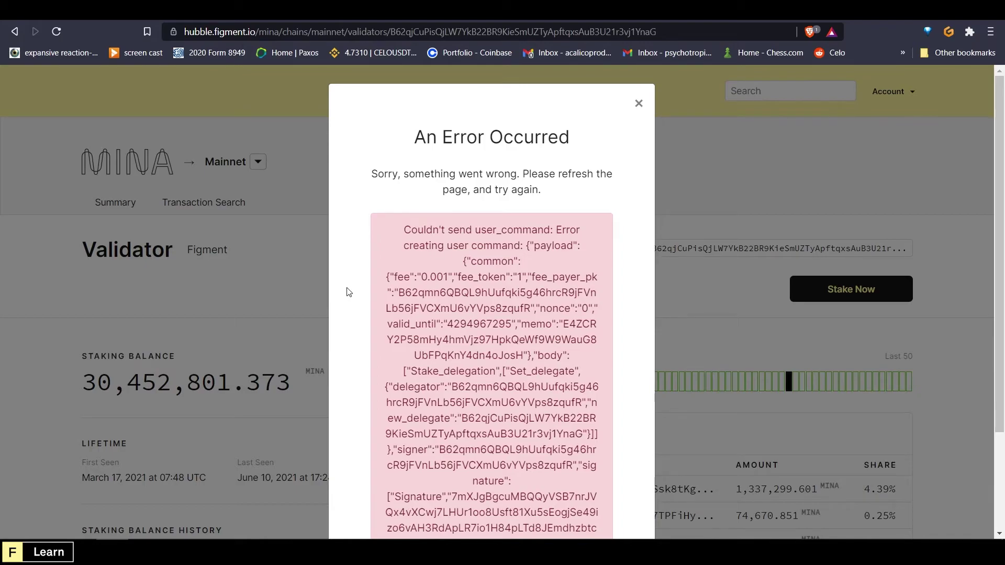
pyautogui.scroll(-3, 349, 292)
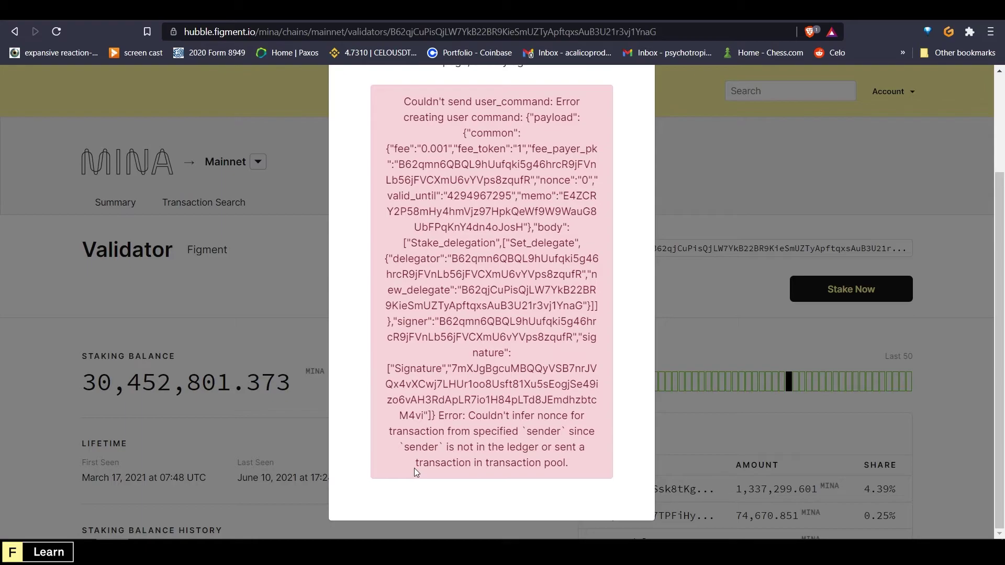
pyautogui.scroll(3, 554, 356)
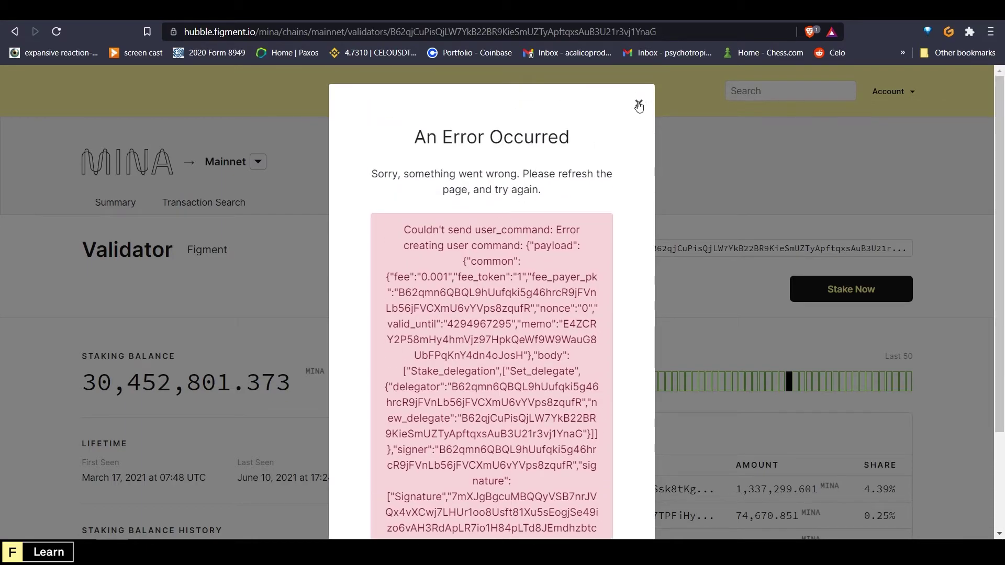
# Examine the transaction confirmation, success message and resulting transaction details in Figment's guide to staking Mina on Hubble via Ledger.
pyautogui.hotkey('alt', 'Left')
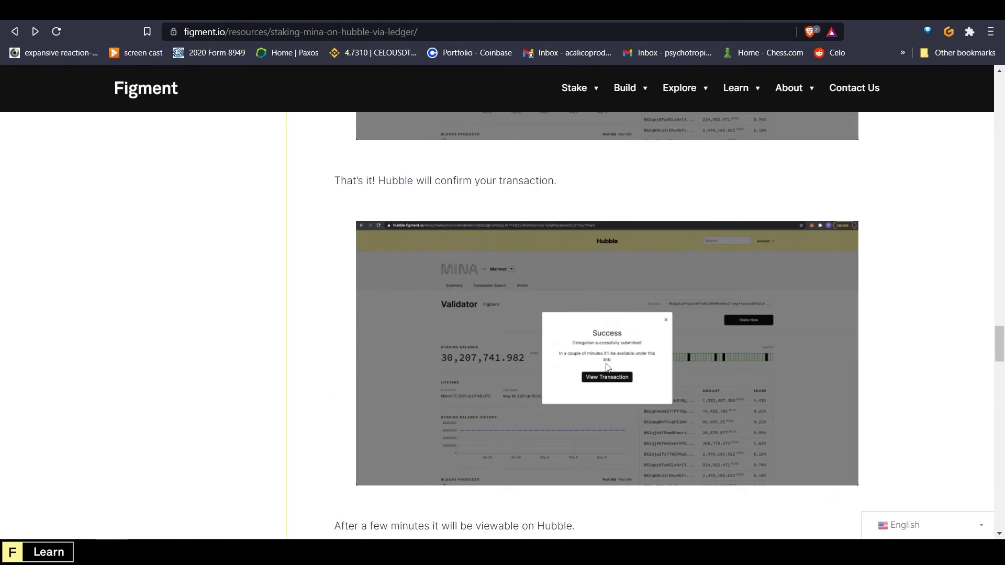
pyautogui.scroll(5, 611, 348)
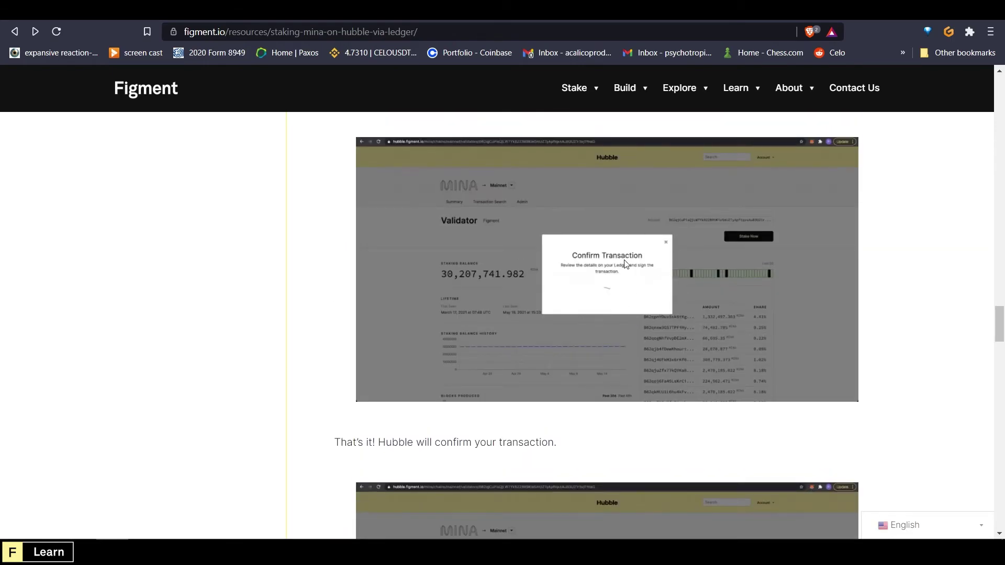
pyautogui.scroll(2, 618, 264)
pyautogui.scroll(-7, 618, 293)
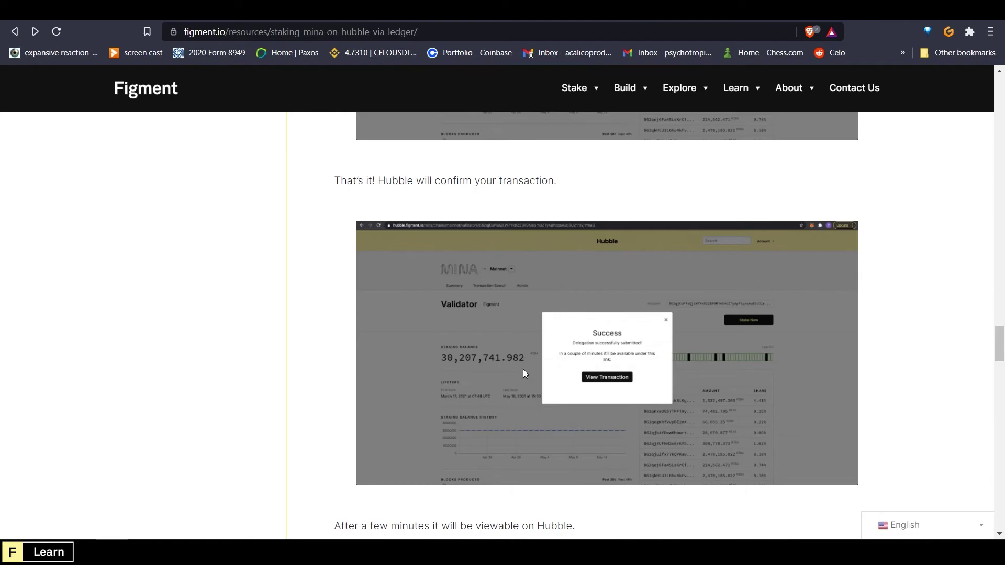
pyautogui.scroll(-9, 523, 369)
pyautogui.scroll(3, 274, 204)
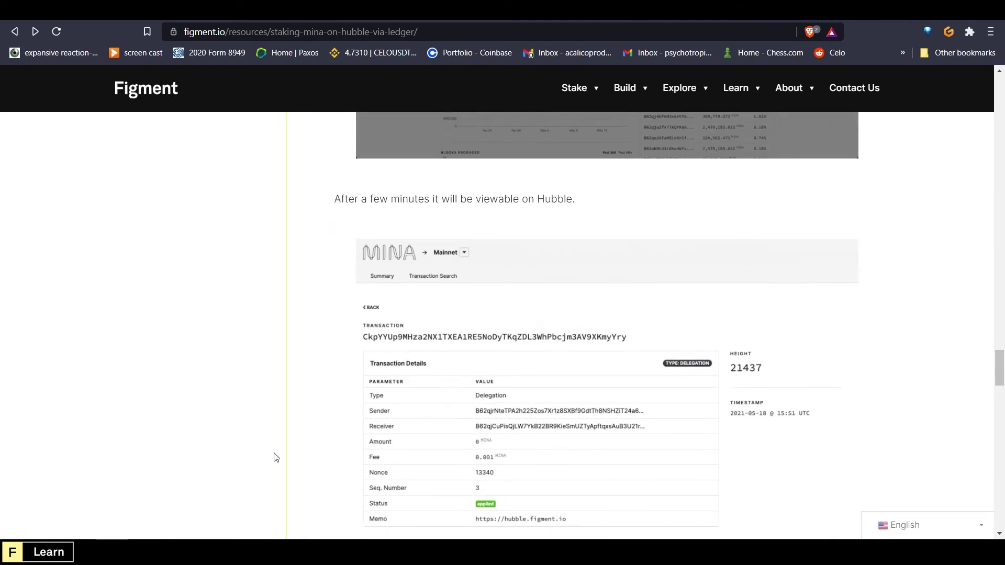
pyautogui.scroll(-3, 273, 458)
# Return to the Figment validator page on Hubble and review the details of its most recent delegation transaction.
pyautogui.click(424, 237)
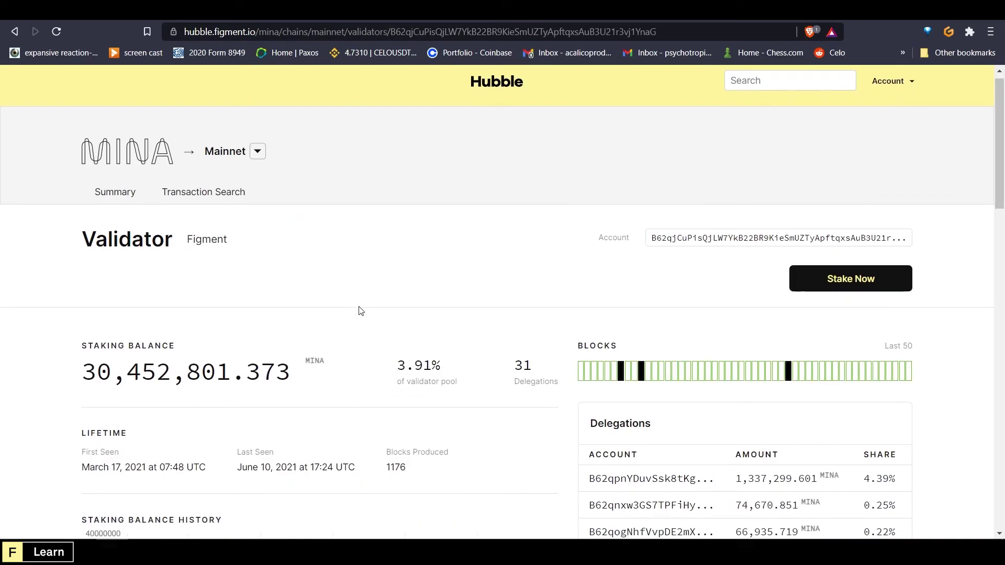
pyautogui.scroll(-13, 359, 311)
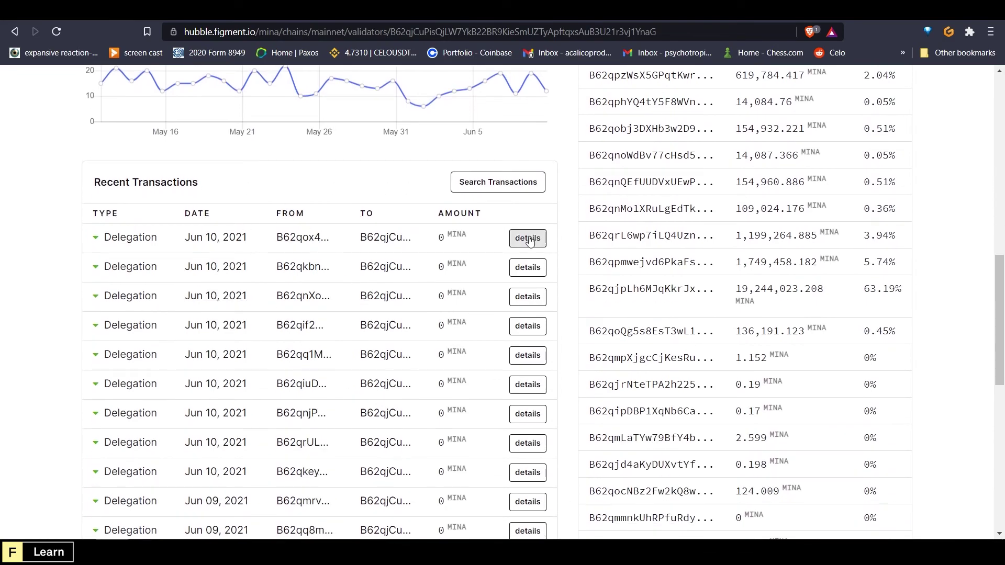
pyautogui.click(527, 238)
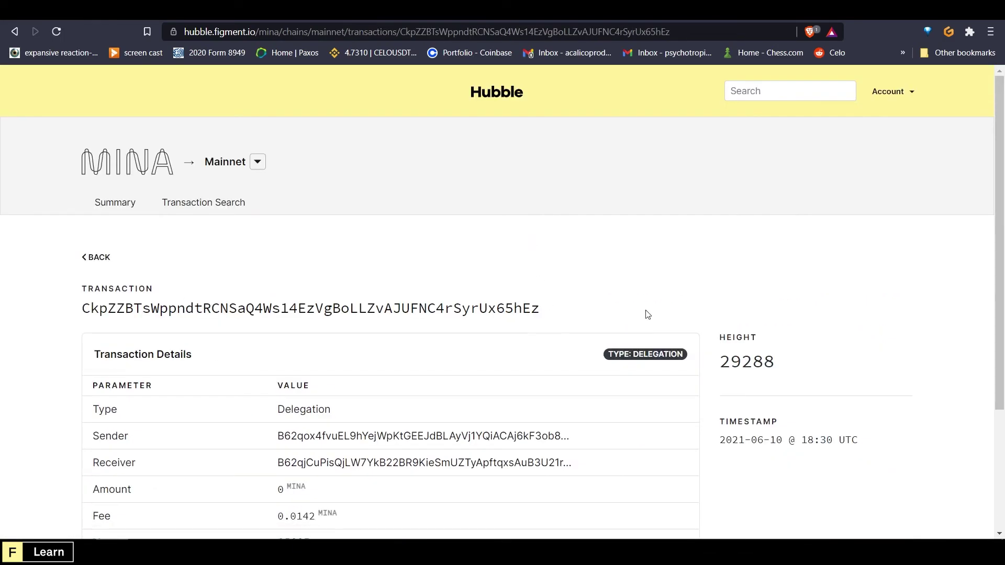
pyautogui.scroll(-3, 87, 279)
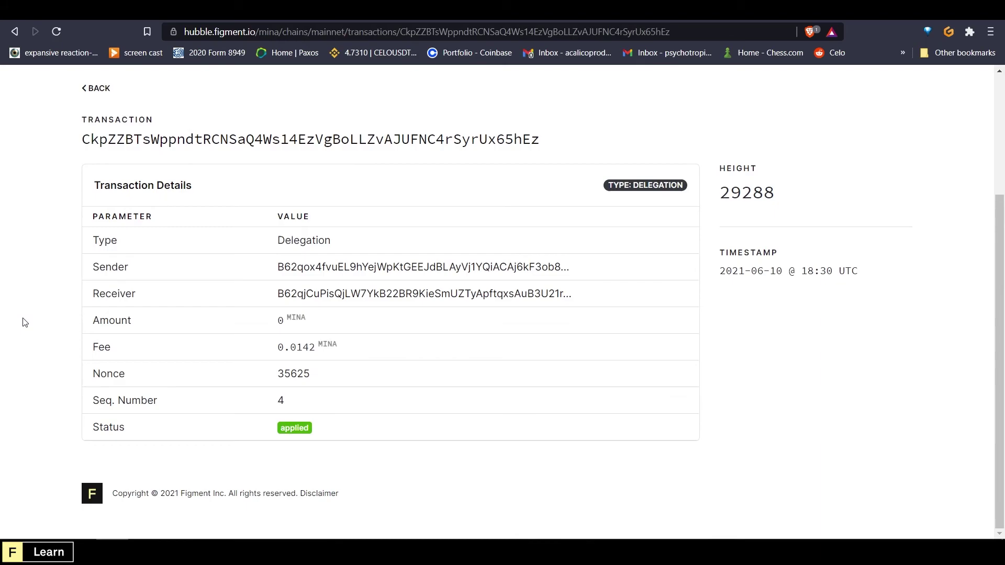
pyautogui.scroll(4, 23, 322)
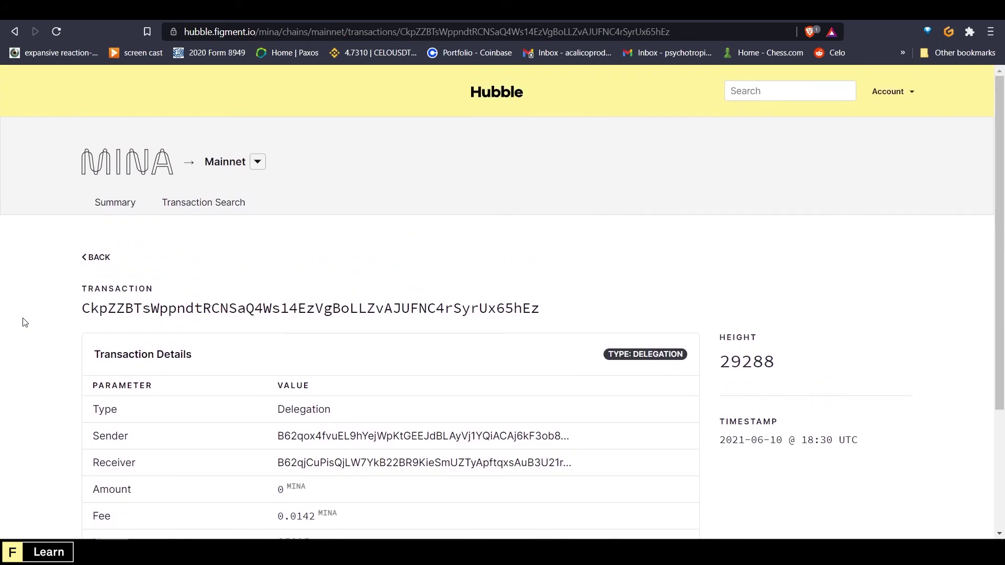
pyautogui.scroll(-3, 23, 322)
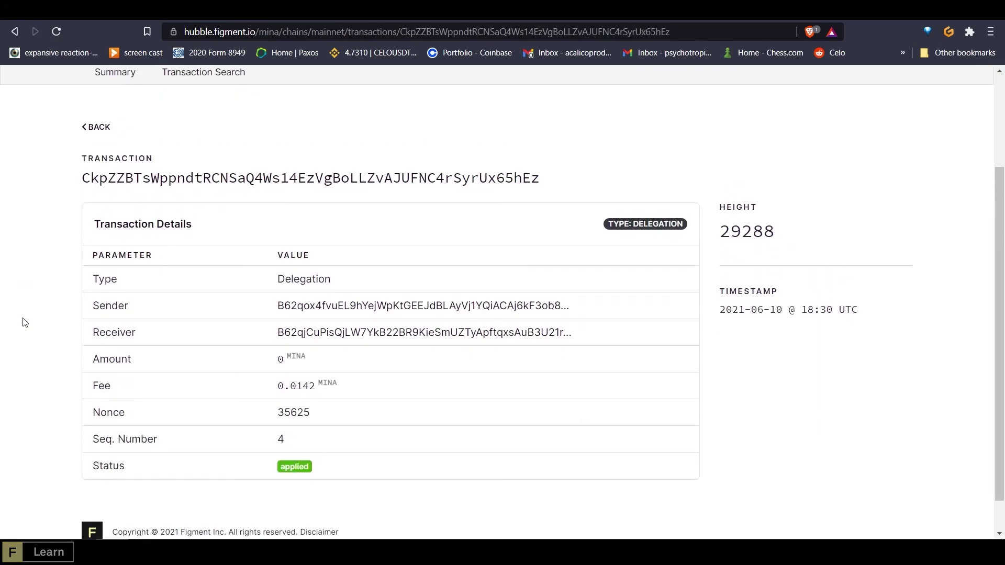